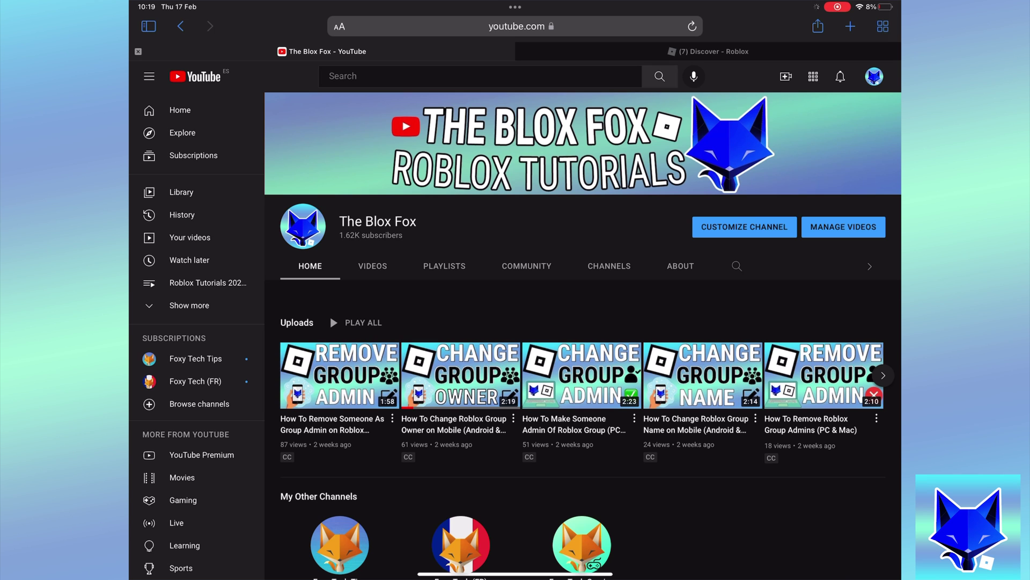
scroll(610, 444, down, 5)
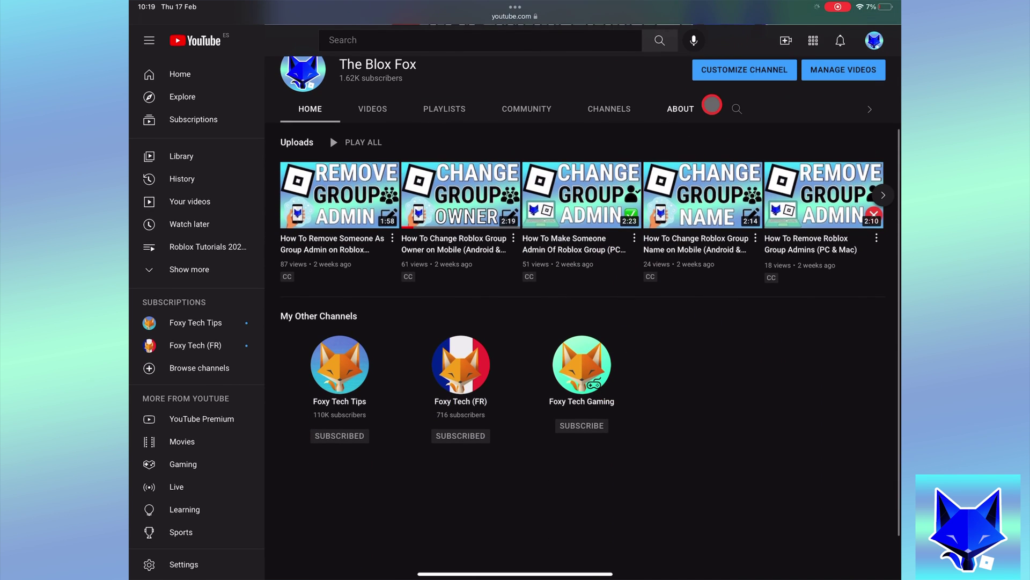
scroll(712, 103, up, 5)
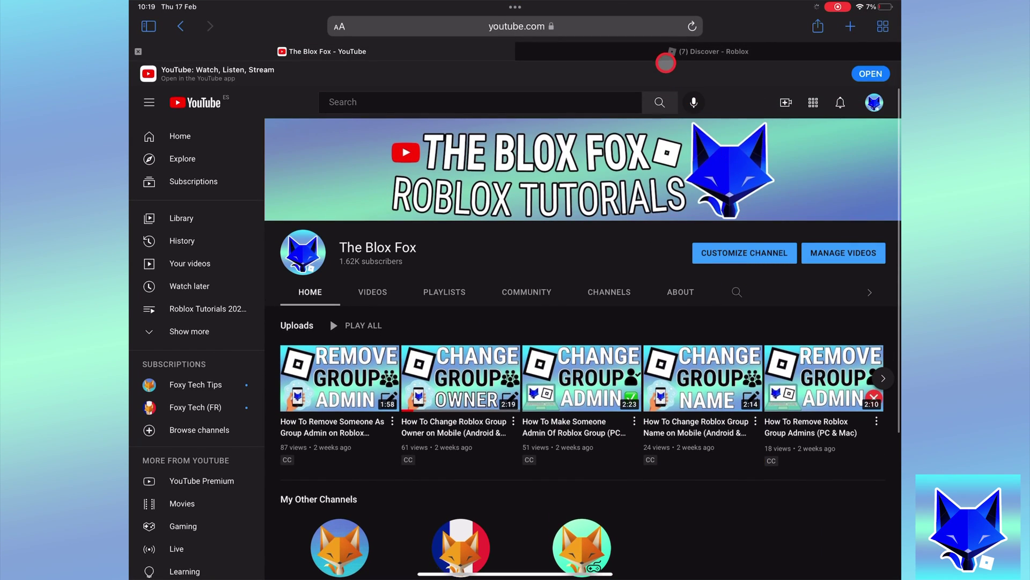
Switch to the Roblox tab and go to the Create page listing your experiences.
click(672, 52)
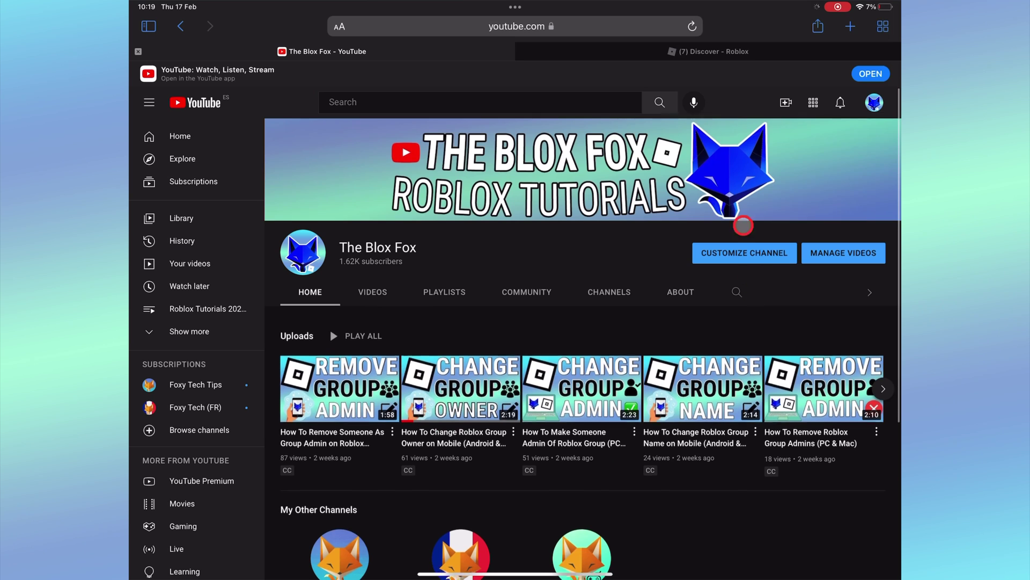
click(662, 53)
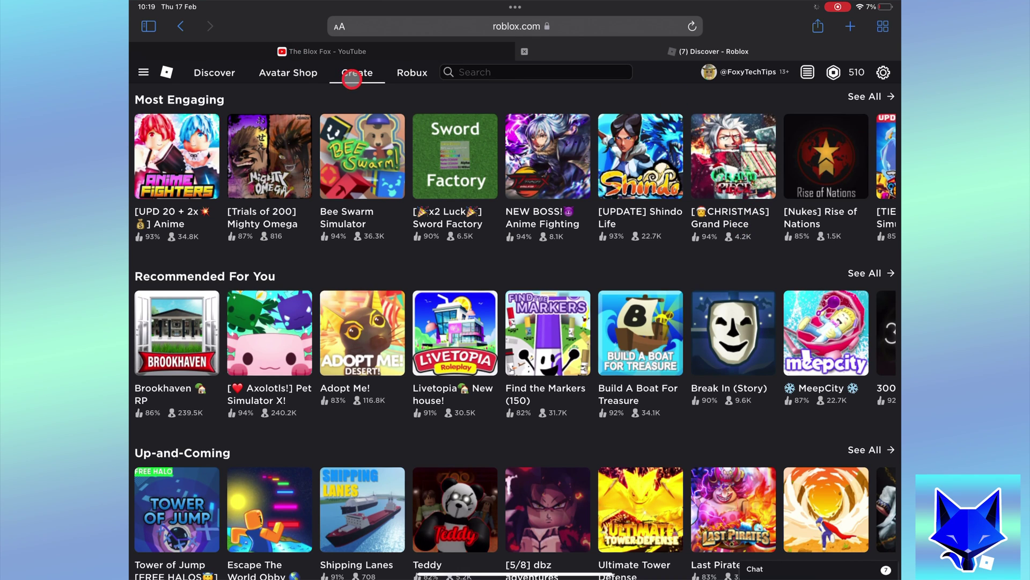
click(352, 77)
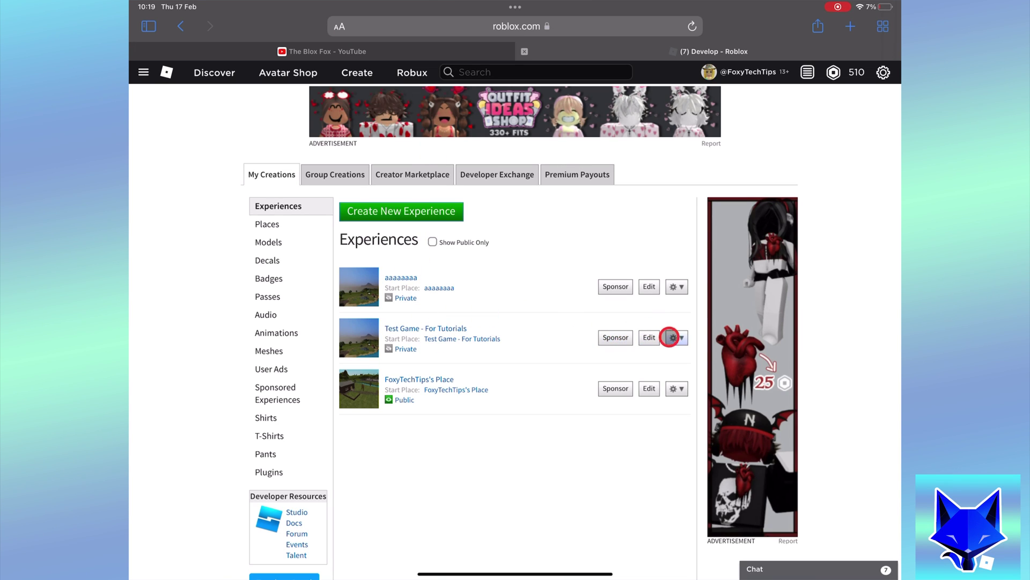
Choose Configure Experience from the Test Game - For Tutorials options menu.
click(681, 337)
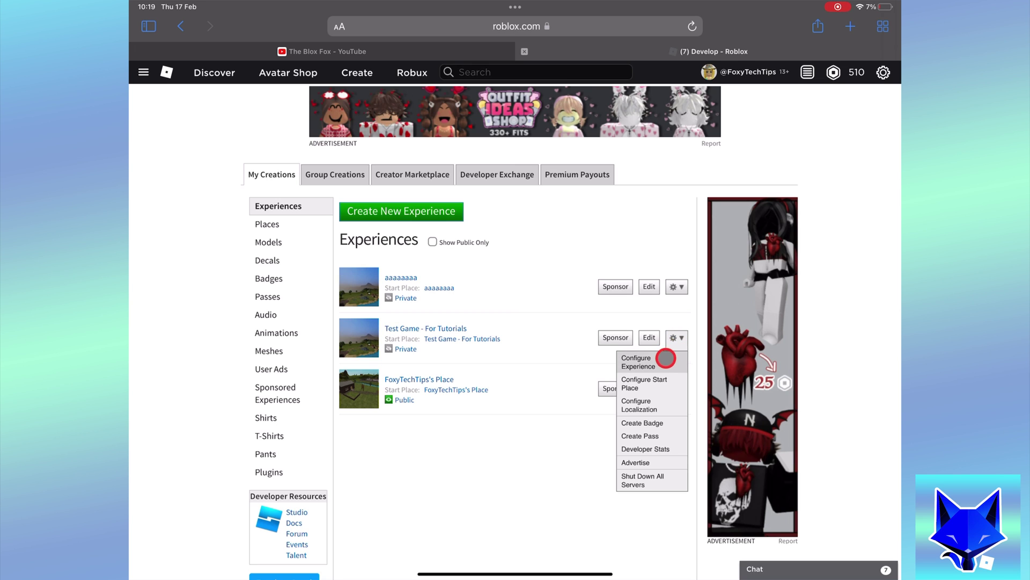
click(664, 364)
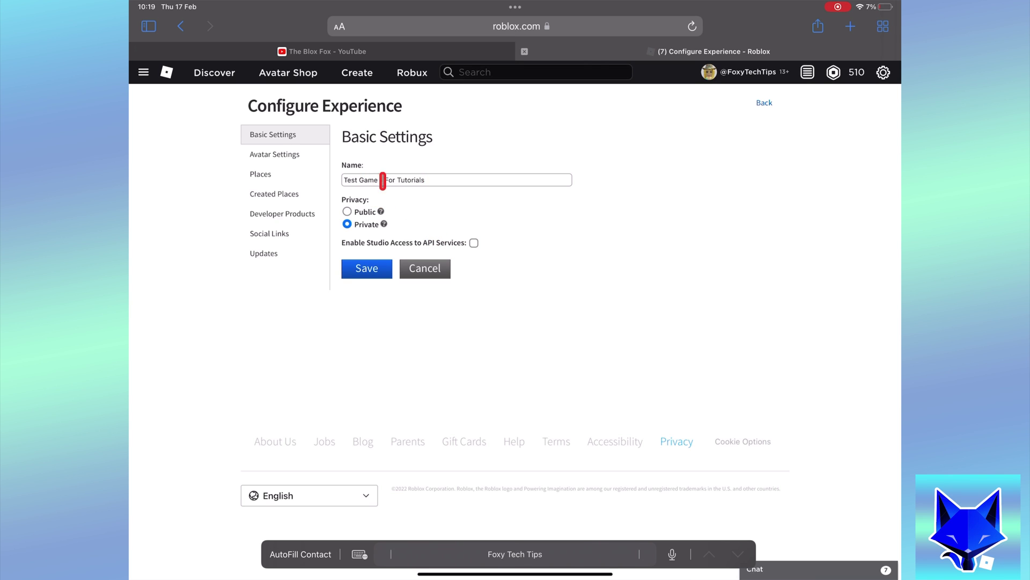
Check Enable Studio Access to API Services for Test Game - For Tutorials and save.
double_click(354, 243)
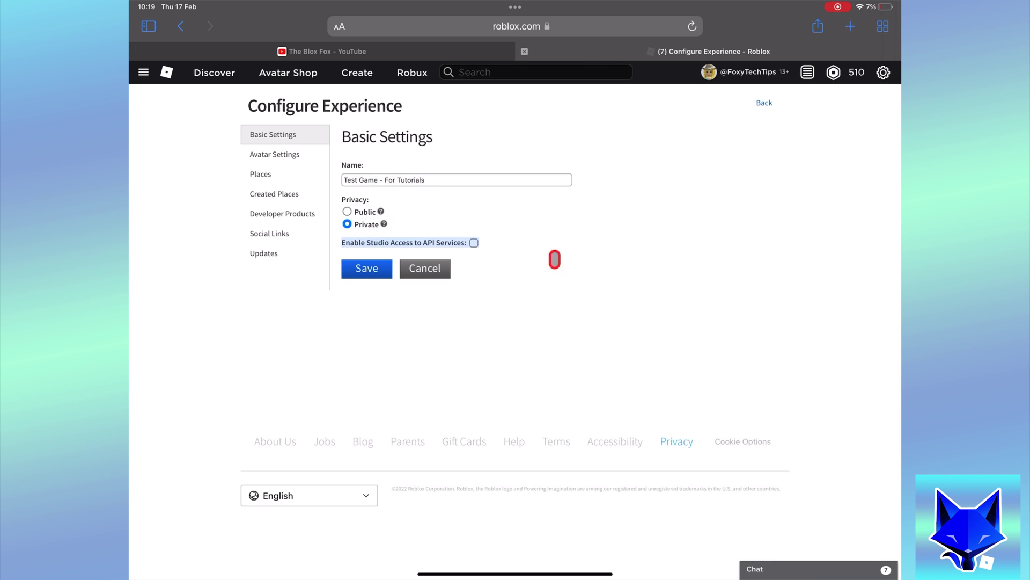
click(728, 358)
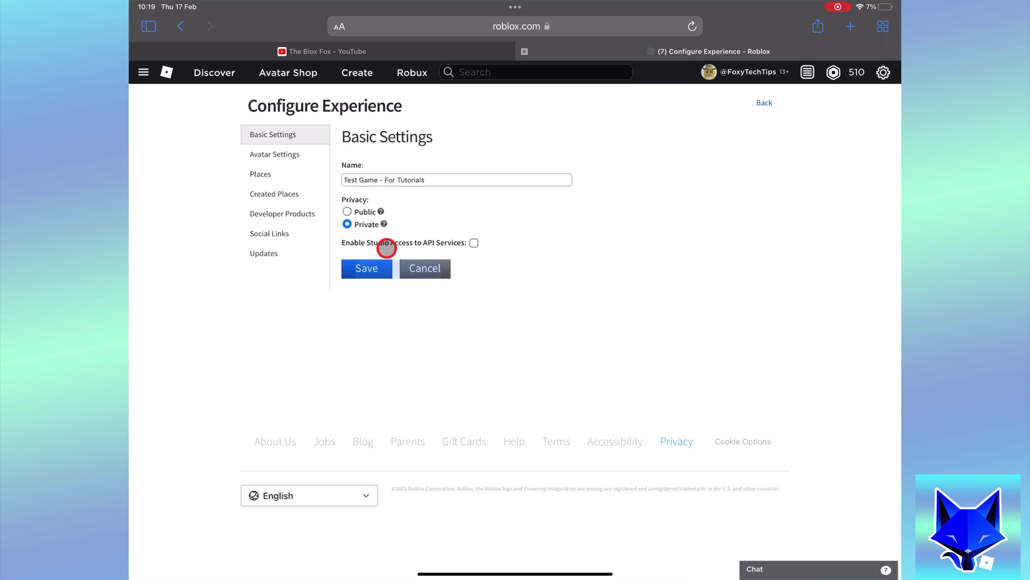
double_click(369, 242)
click(624, 324)
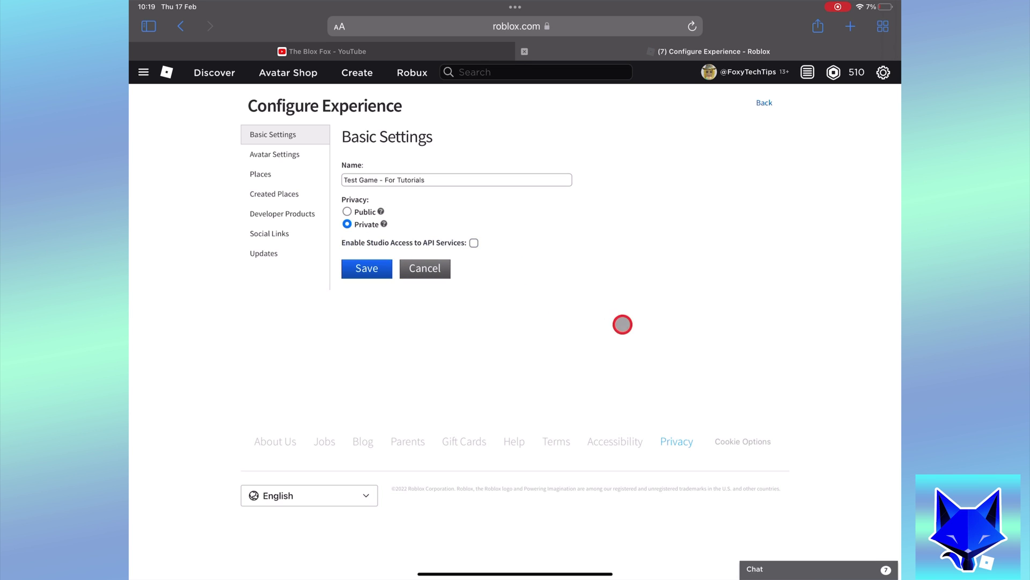
click(474, 243)
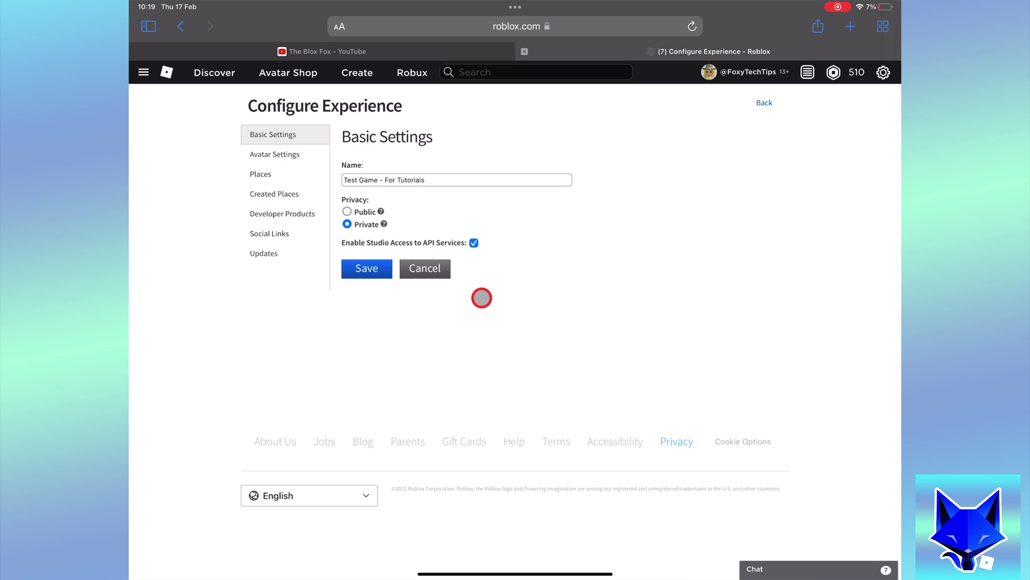
click(367, 268)
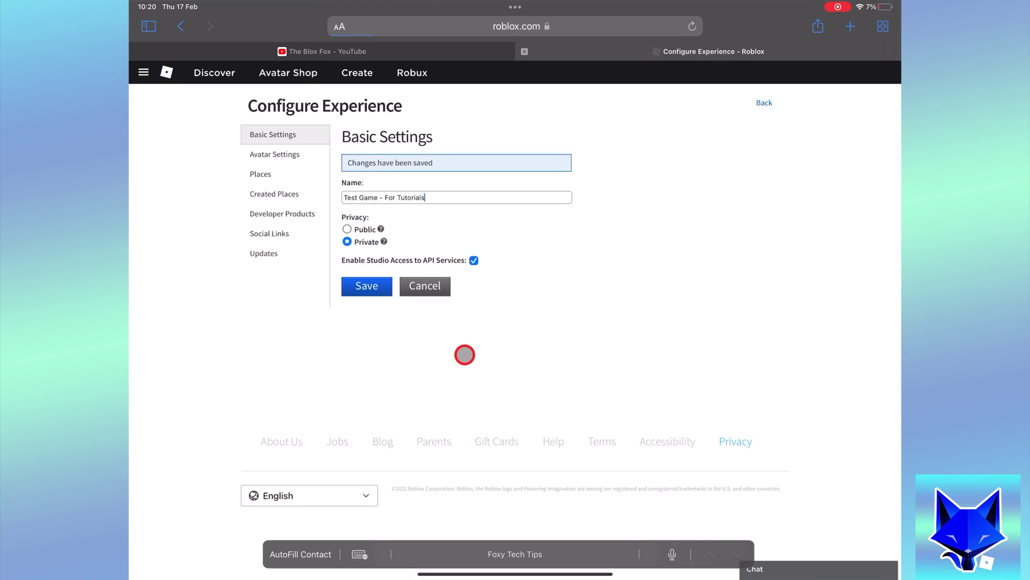